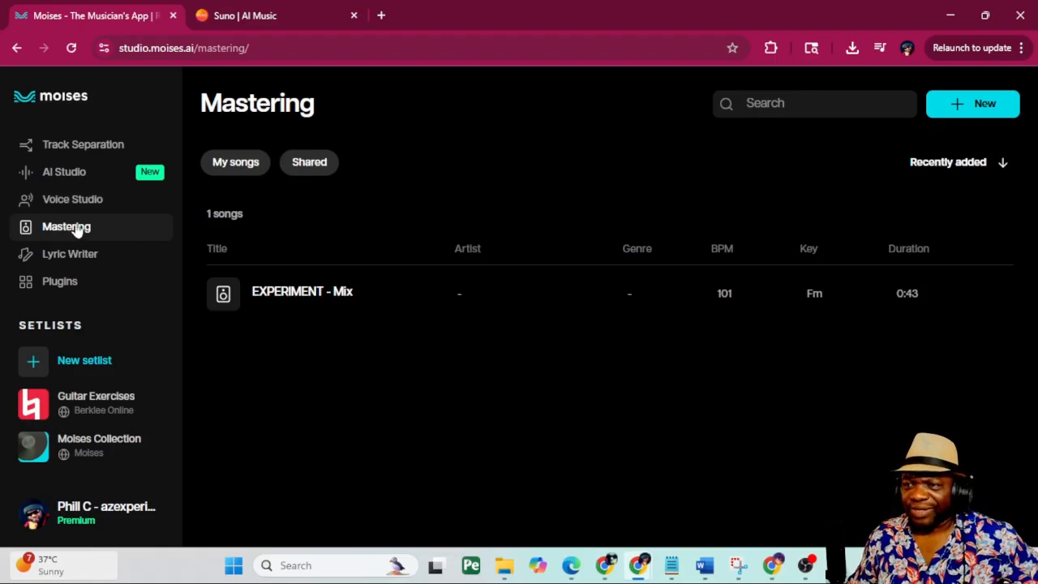
Start a new master in the Mastering section, load the local SUNO THE BEAST audio file and preview it.
{"action": "left_click", "coordinate": [76, 229]}
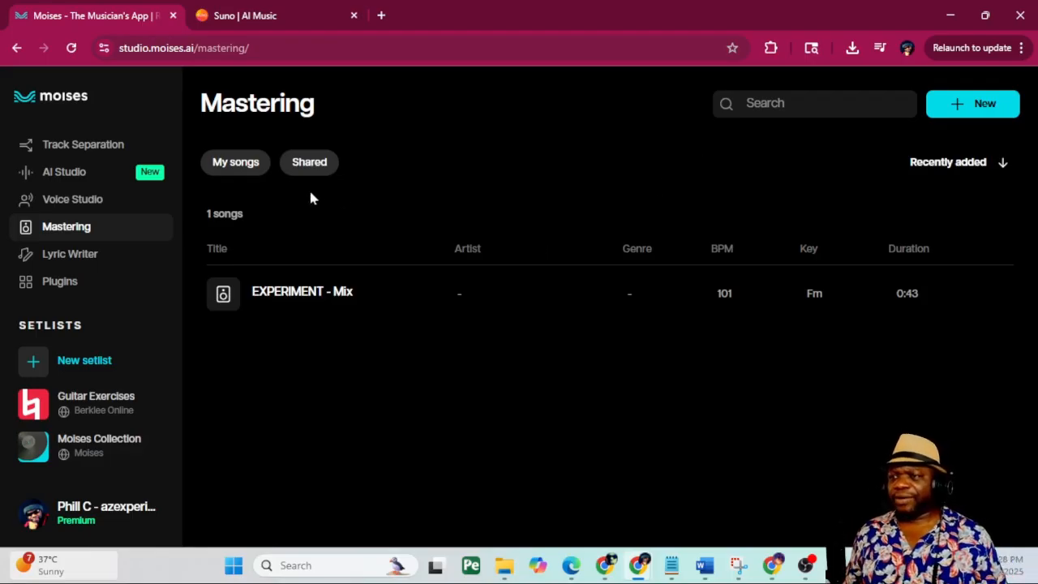
{"action": "left_click", "coordinate": [999, 103]}
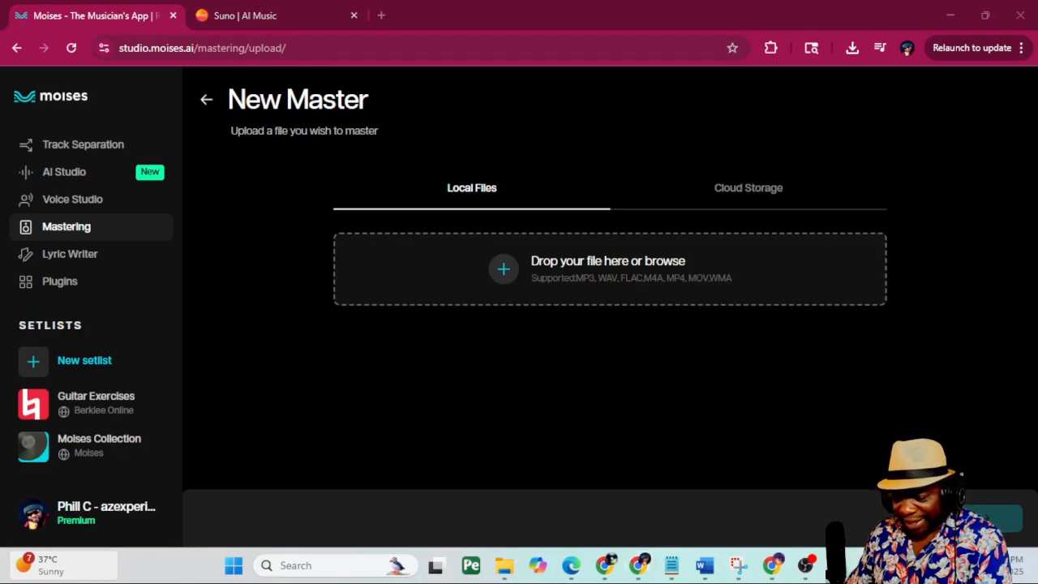
{"action": "left_click", "coordinate": [504, 565]}
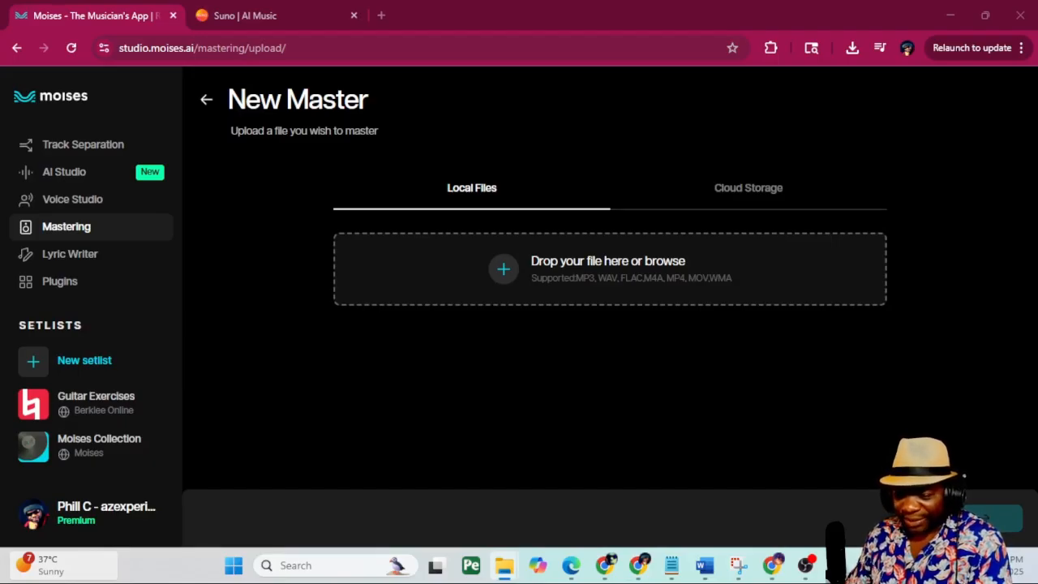
{"action": "left_click_drag", "start_coordinate": [49, 81], "coordinate": [577, 281]}
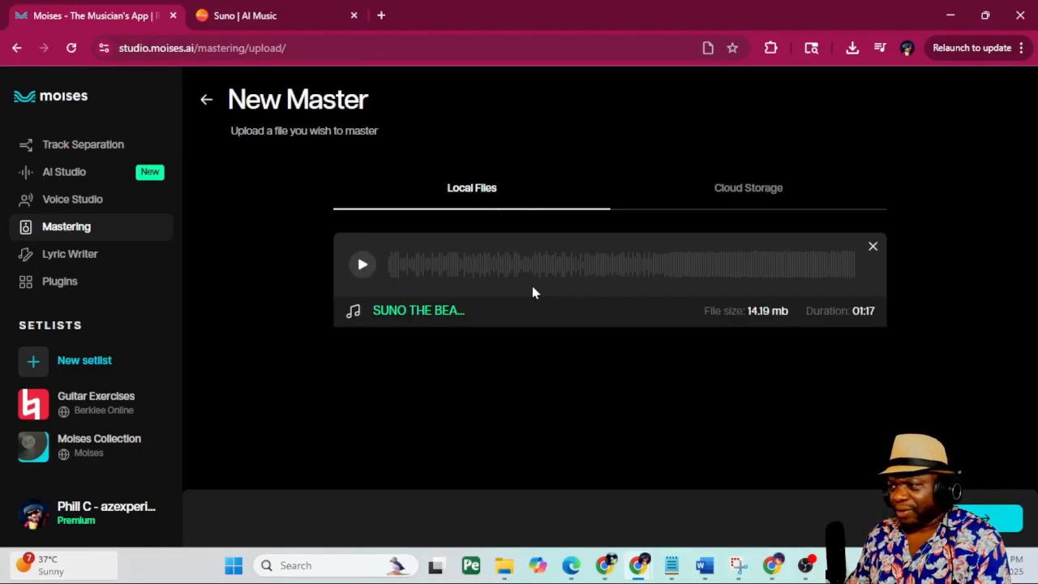
{"action": "left_click", "coordinate": [362, 267]}
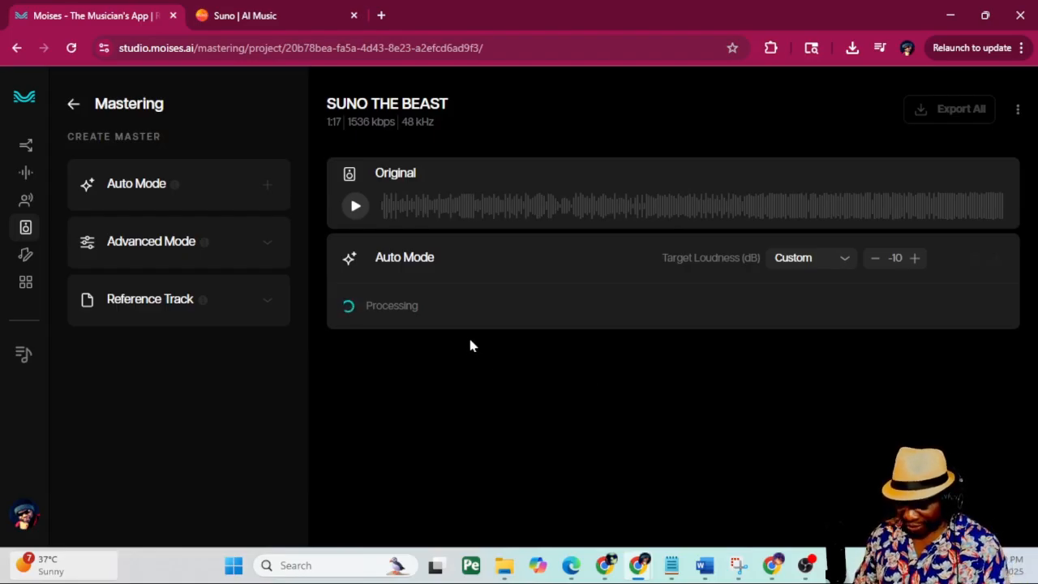
Expand the Advanced Mode settings and examine the limiter, mastering intensity and cut frequency controls down to the Reference Track option.
{"action": "left_click", "coordinate": [261, 245]}
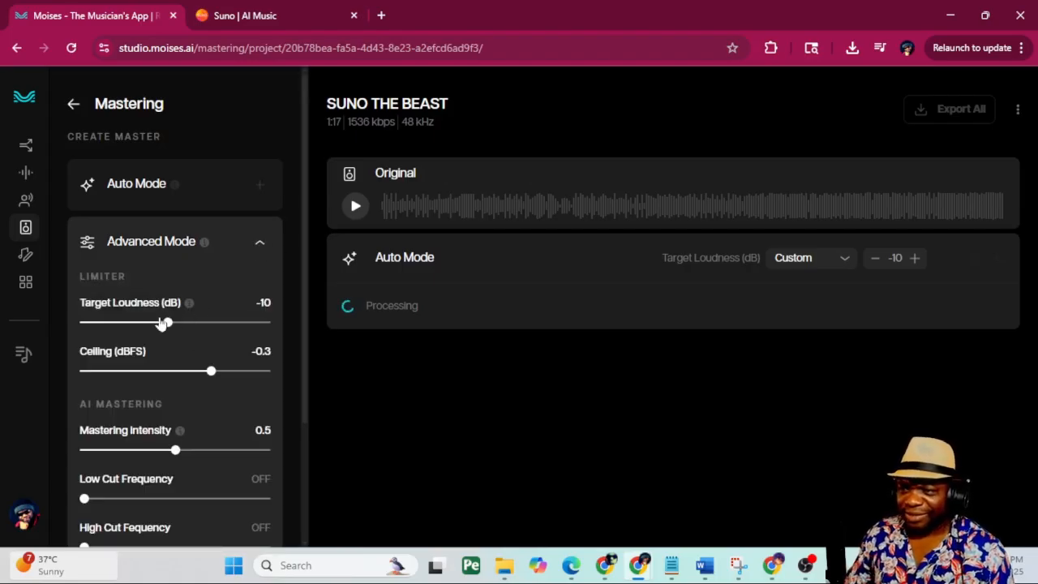
{"action": "scroll", "coordinate": [158, 351], "scroll_direction": "down", "scroll_amount": 1}
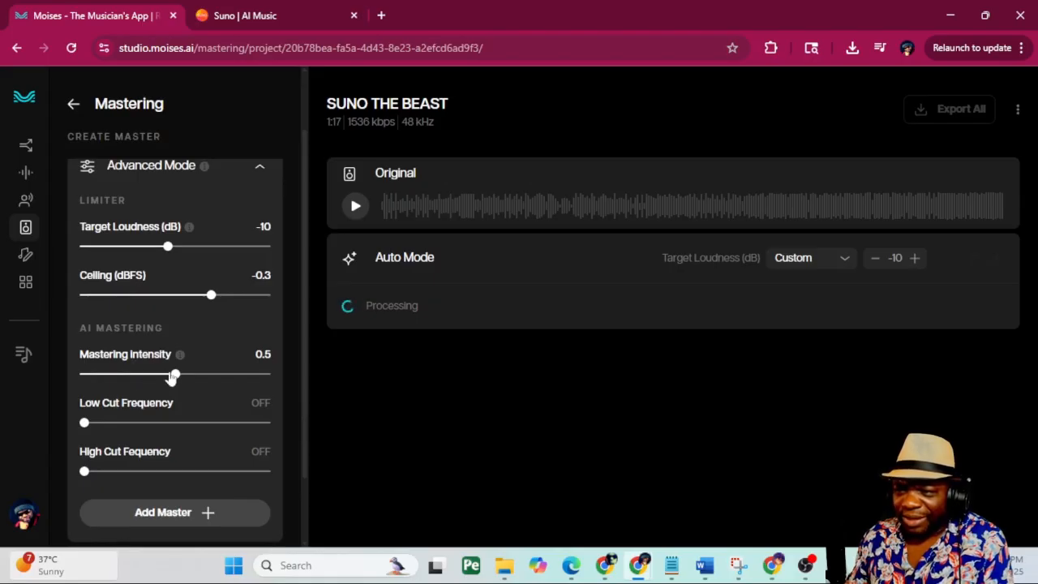
{"action": "mouse_move", "coordinate": [177, 375]}
{"action": "left_mouse_down"}
{"action": "mouse_move", "coordinate": [209, 381]}
{"action": "mouse_move", "coordinate": [176, 378]}
{"action": "left_mouse_up"}
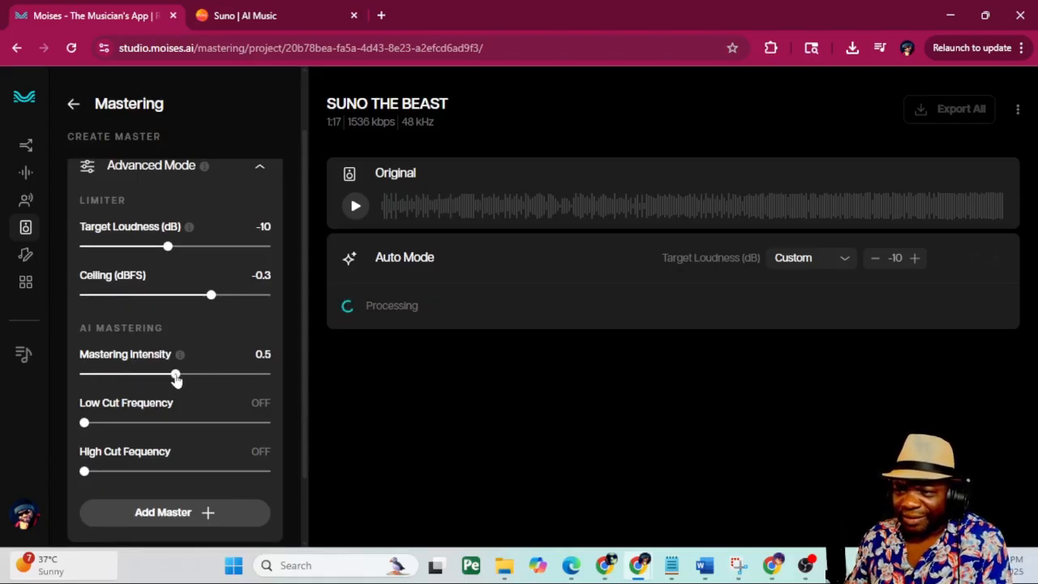
{"action": "scroll", "coordinate": [159, 460], "scroll_direction": "down", "scroll_amount": 1}
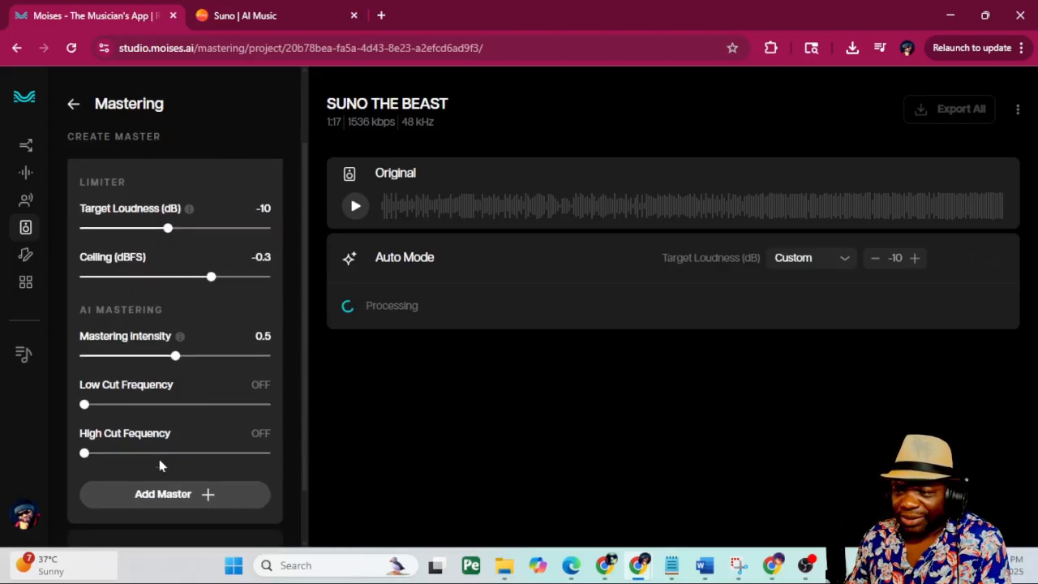
{"action": "scroll", "coordinate": [162, 466], "scroll_direction": "up", "scroll_amount": 2}
{"action": "scroll", "coordinate": [170, 454], "scroll_direction": "down", "scroll_amount": 2}
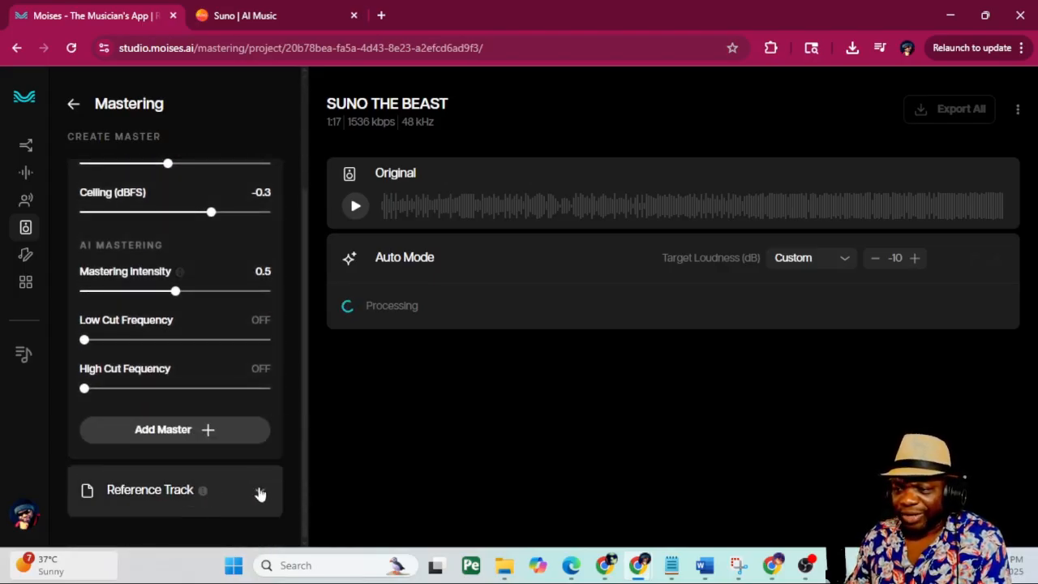
{"action": "scroll", "coordinate": [148, 483], "scroll_direction": "up", "scroll_amount": 2}
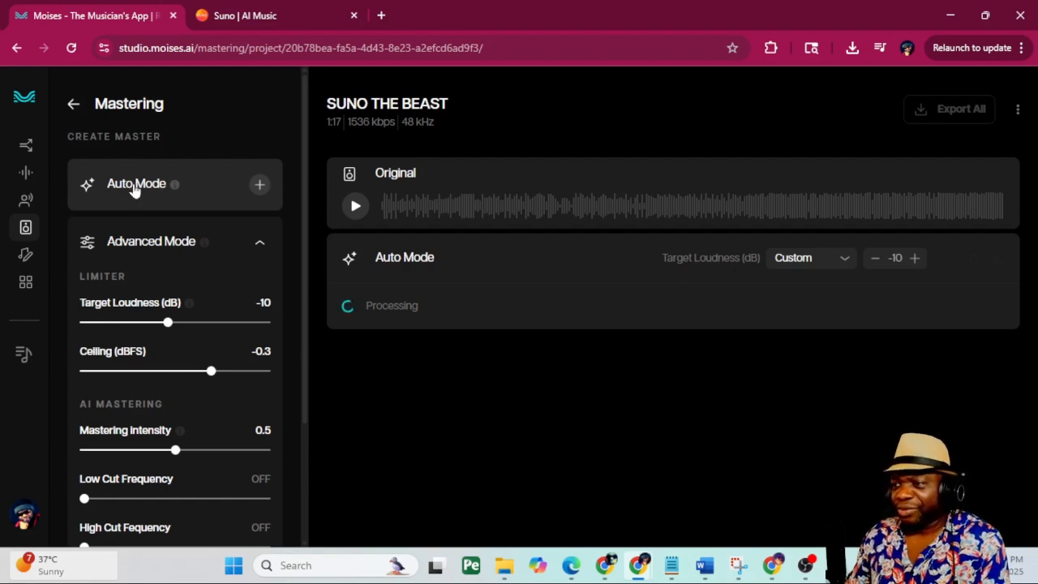
Add another Auto Mode master and briefly play the lower Auto Mode version and the original for comparison.
{"action": "left_click", "coordinate": [136, 192]}
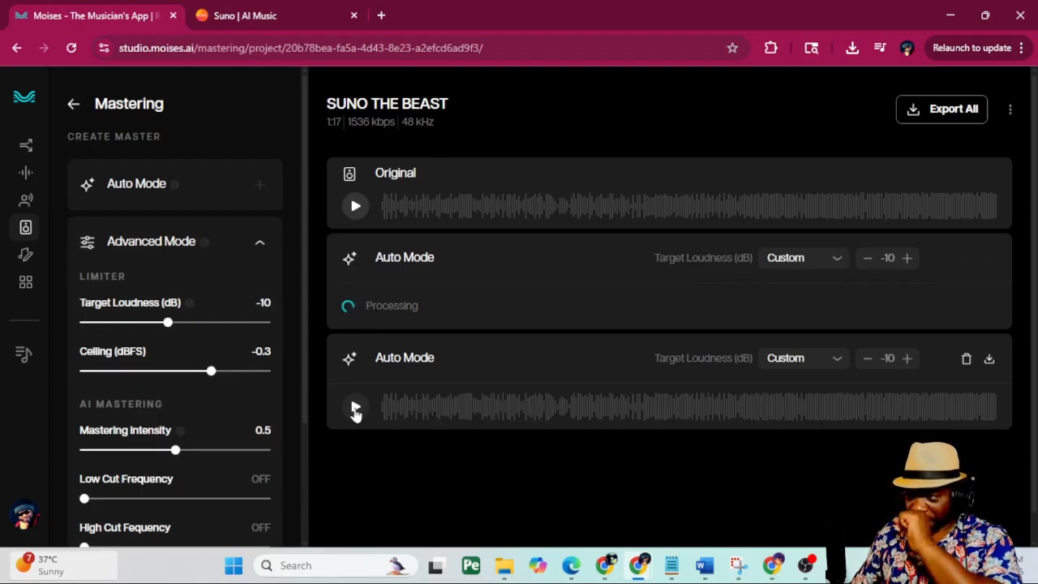
{"action": "left_click", "coordinate": [355, 410]}
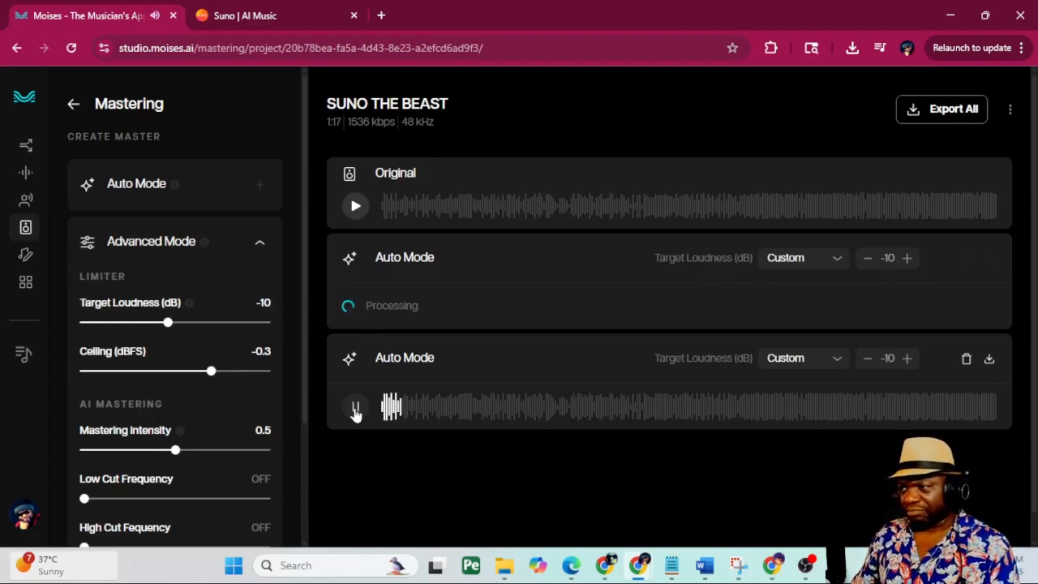
{"action": "left_click", "coordinate": [355, 409]}
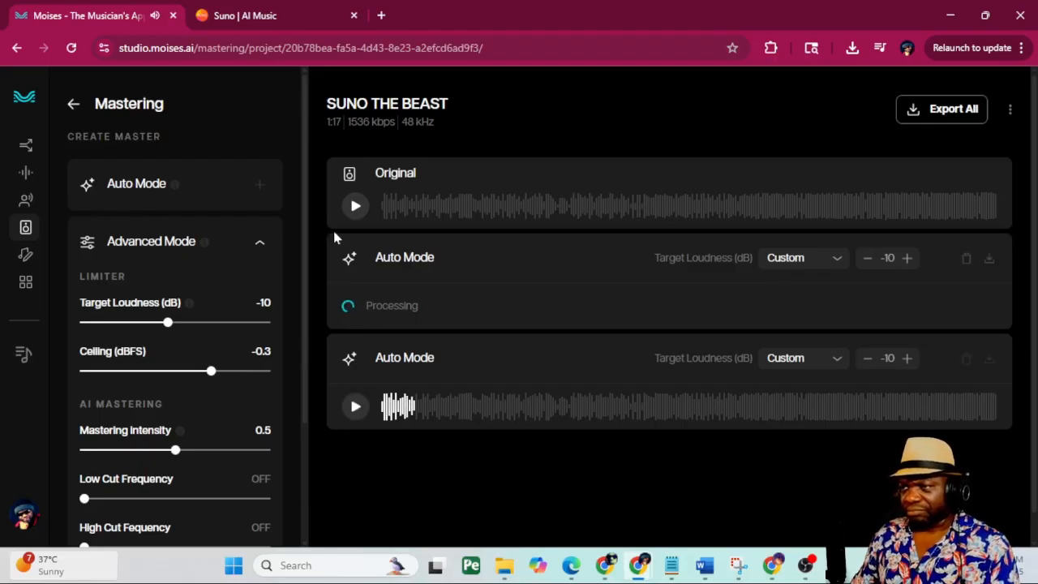
{"action": "left_click", "coordinate": [355, 207]}
{"action": "left_click", "coordinate": [354, 208]}
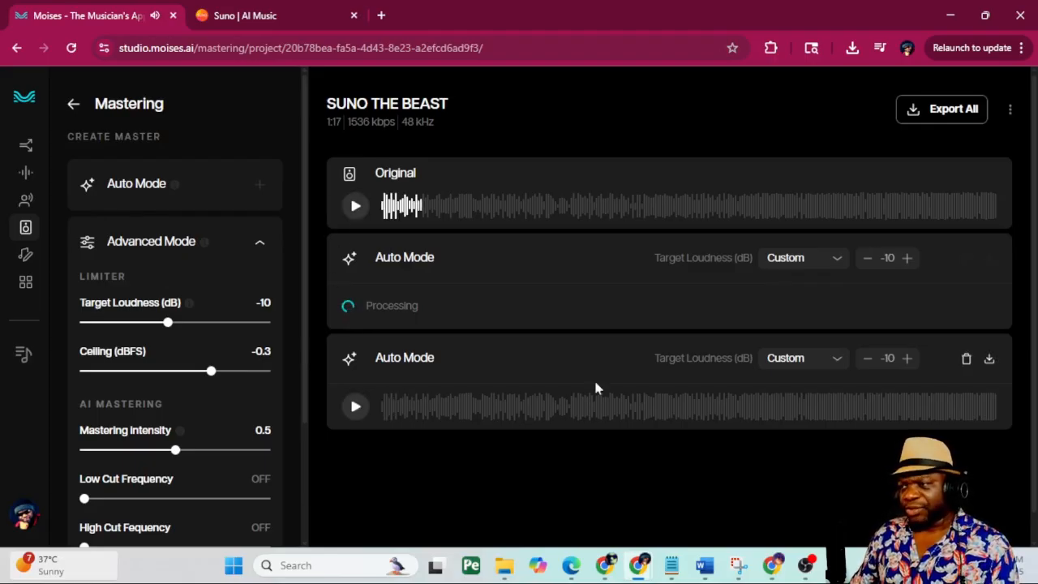
Set the target loudness preset of the lower master to Club play Normal, CD and the upper one to Spotify Loud, Amazon Music Loud.
{"action": "left_click", "coordinate": [803, 363]}
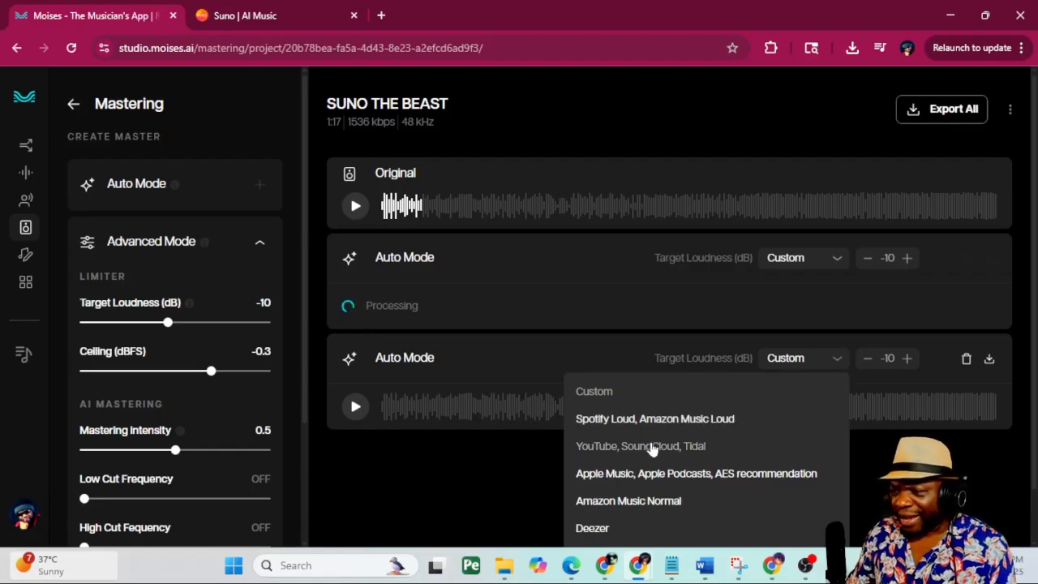
{"action": "scroll", "coordinate": [642, 369], "scroll_direction": "down", "scroll_amount": 1}
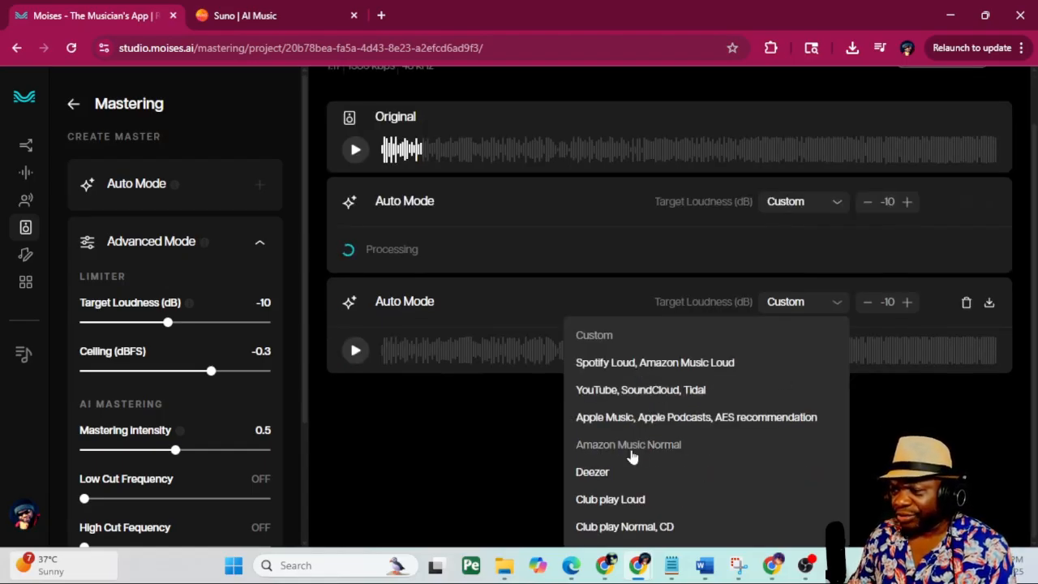
{"action": "left_click", "coordinate": [625, 531]}
{"action": "left_click", "coordinate": [803, 230]}
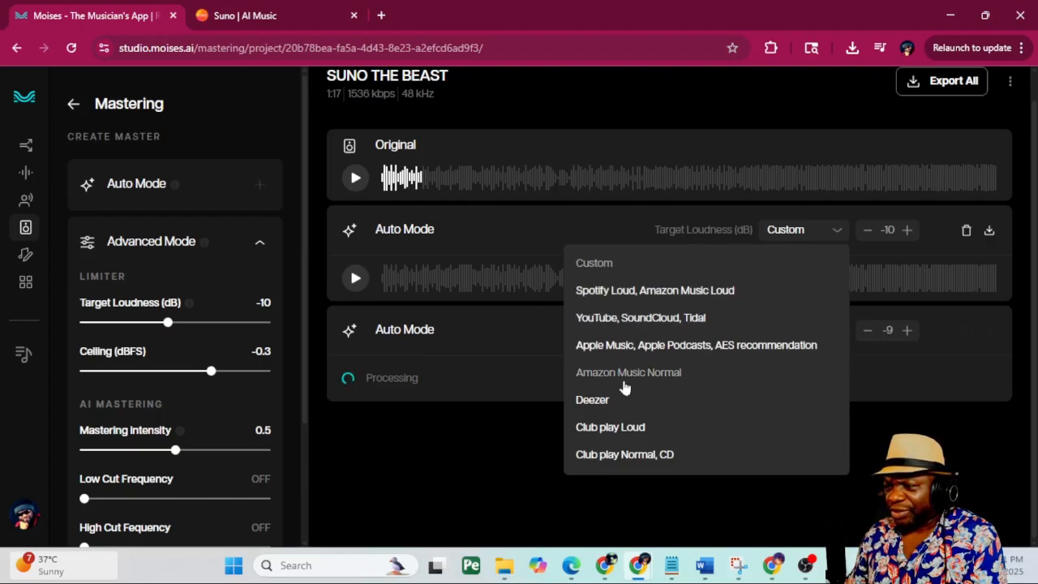
{"action": "left_click", "coordinate": [635, 291]}
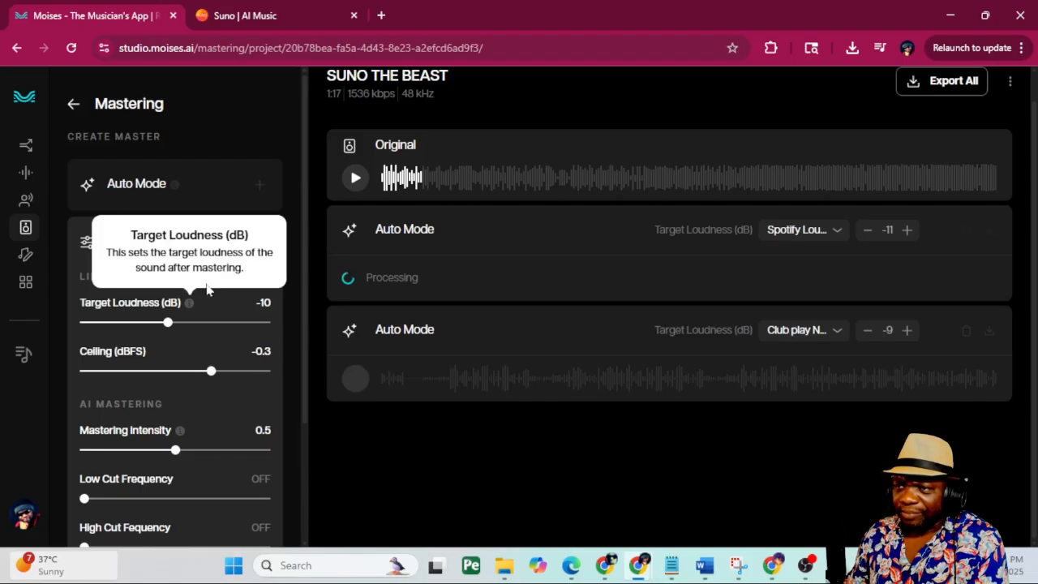
Set the Advanced Mode limiter ceiling to -0.5 dBFS and look over the remaining settings.
{"action": "left_click_drag", "start_coordinate": [187, 378], "coordinate": [174, 378]}
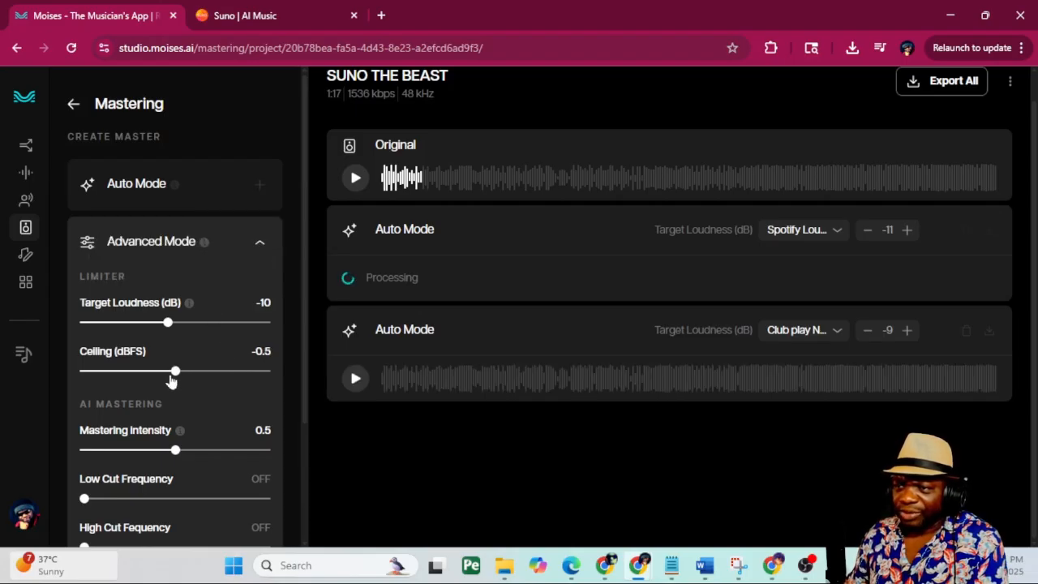
{"action": "scroll", "coordinate": [208, 355], "scroll_direction": "down", "scroll_amount": 2}
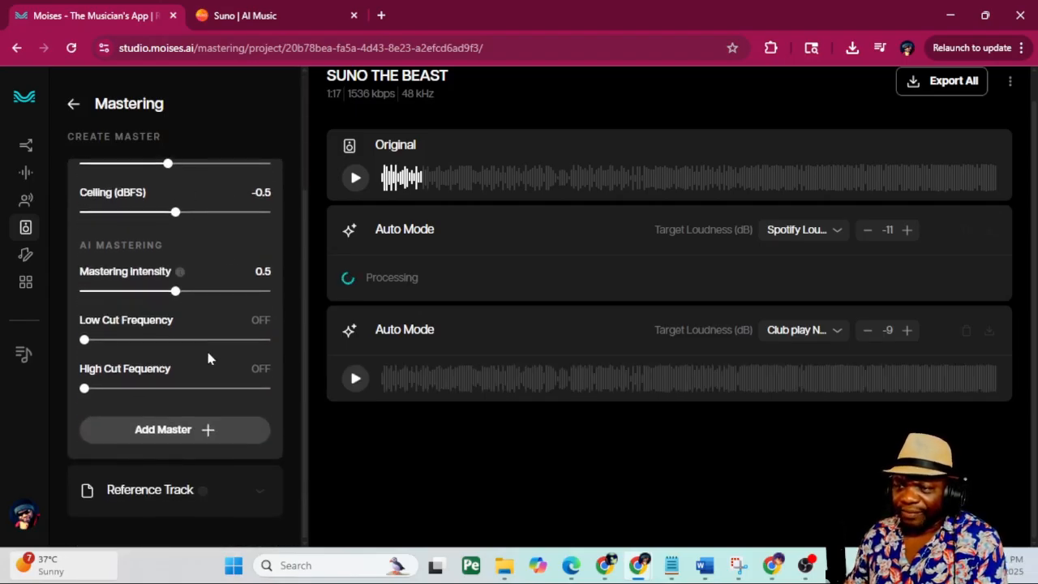
{"action": "scroll", "coordinate": [208, 357], "scroll_direction": "up", "scroll_amount": 2}
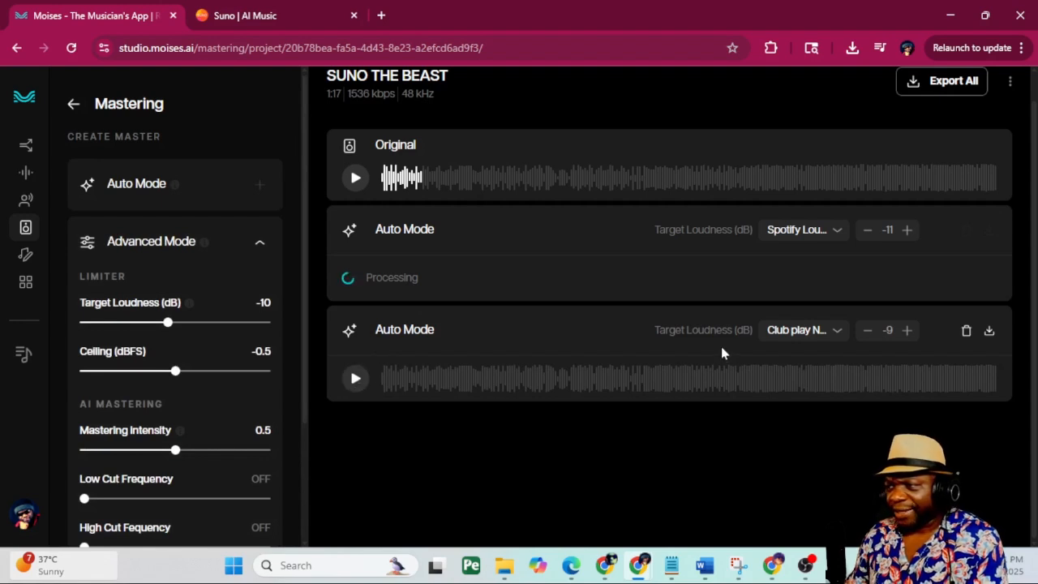
Listen alternately to the Club play Normal, CD master and the original track to compare their sound.
{"action": "left_click", "coordinate": [355, 378]}
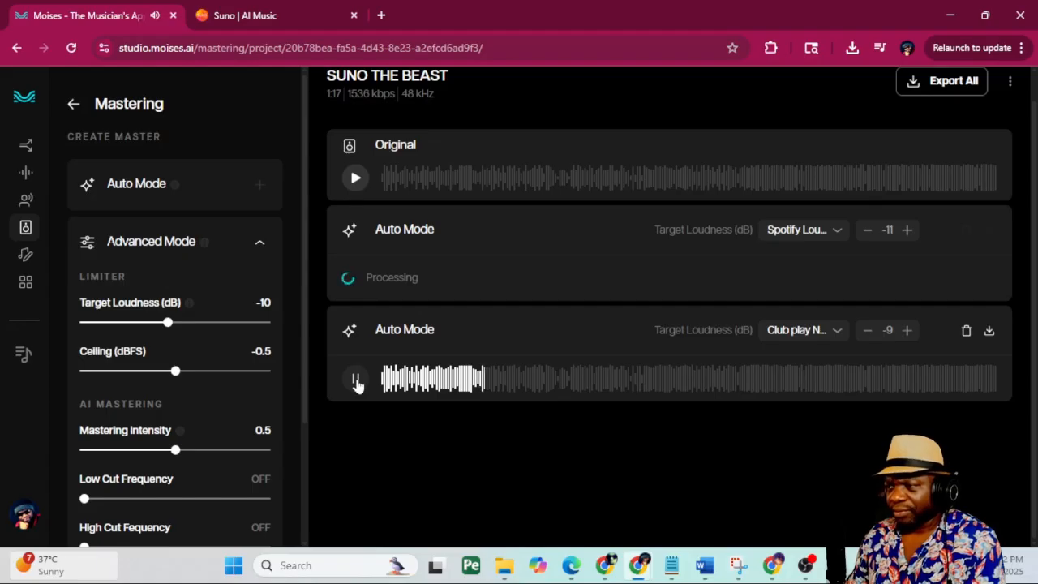
{"action": "left_click", "coordinate": [356, 378]}
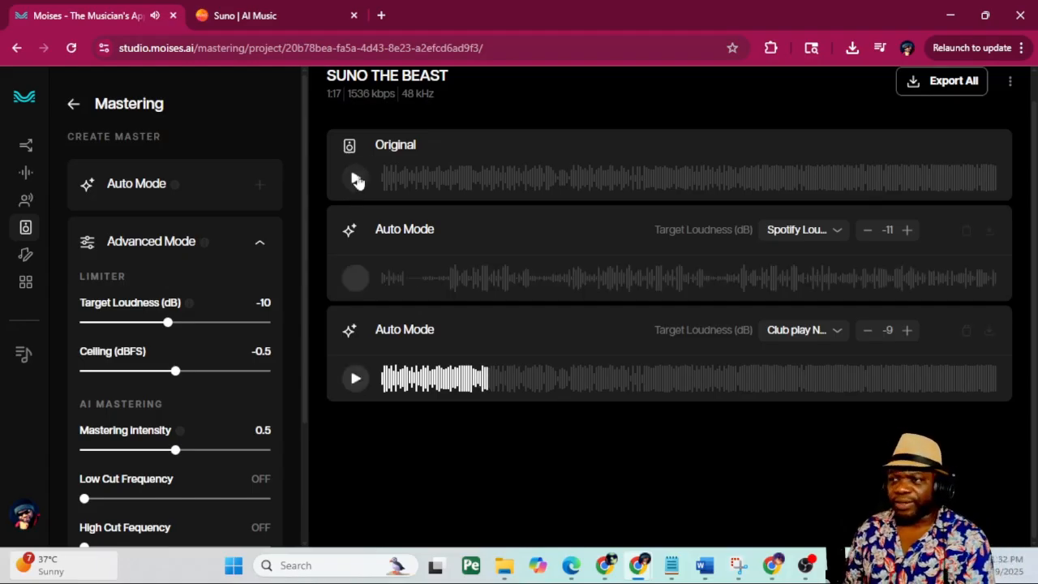
{"action": "left_click", "coordinate": [356, 178]}
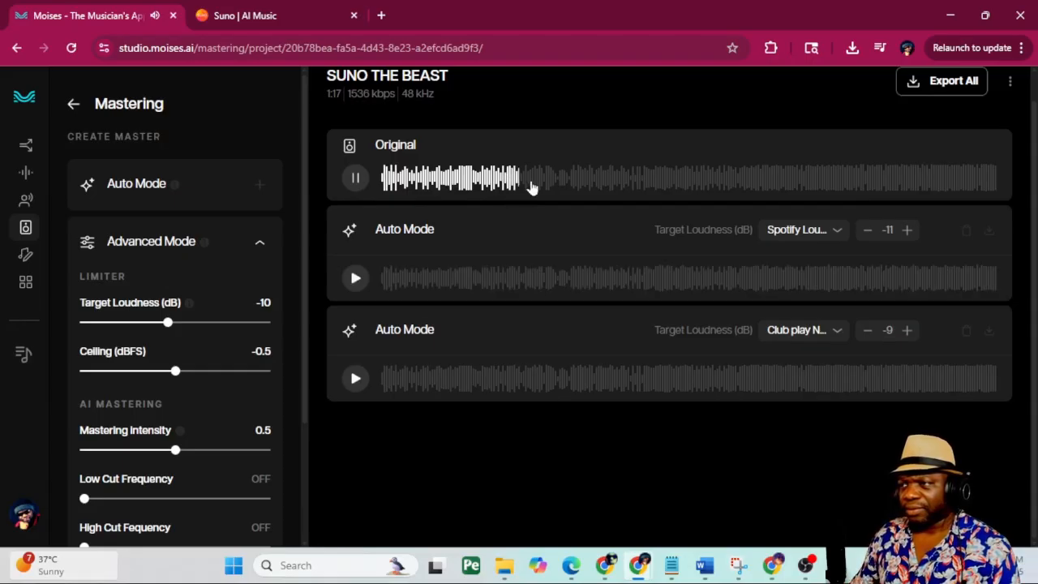
{"action": "left_click", "coordinate": [355, 179]}
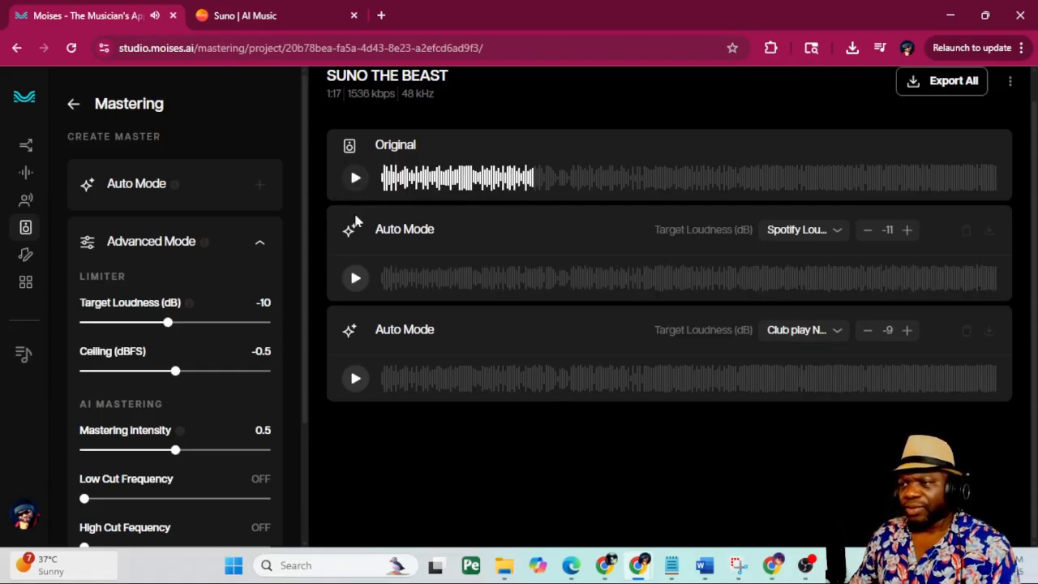
{"action": "left_click", "coordinate": [355, 381]}
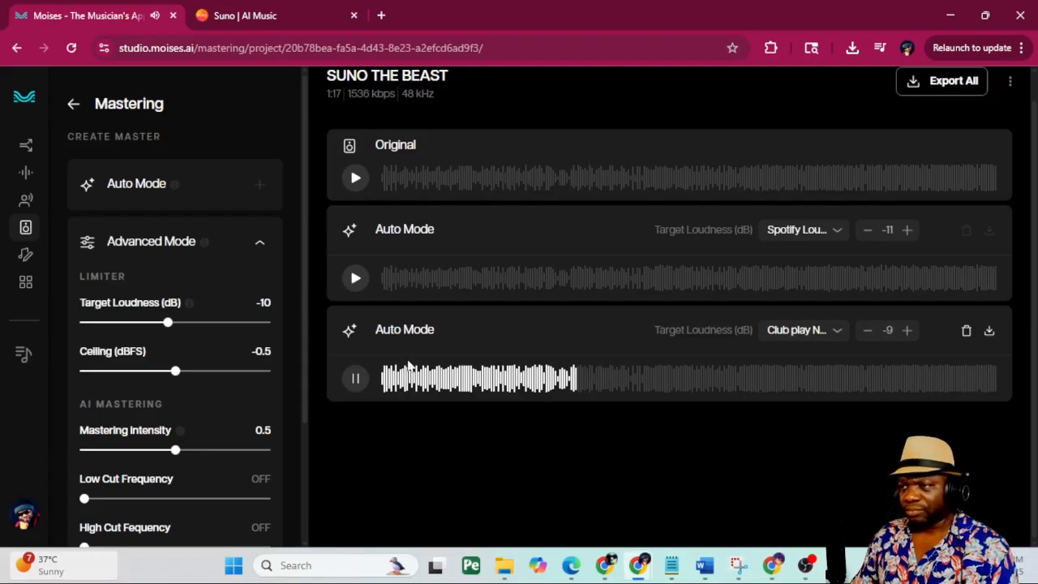
{"action": "left_click", "coordinate": [353, 380]}
Play the Spotify Loud, Amazon Music Loud master from about a third of the way through the song.
{"action": "left_click", "coordinate": [355, 278]}
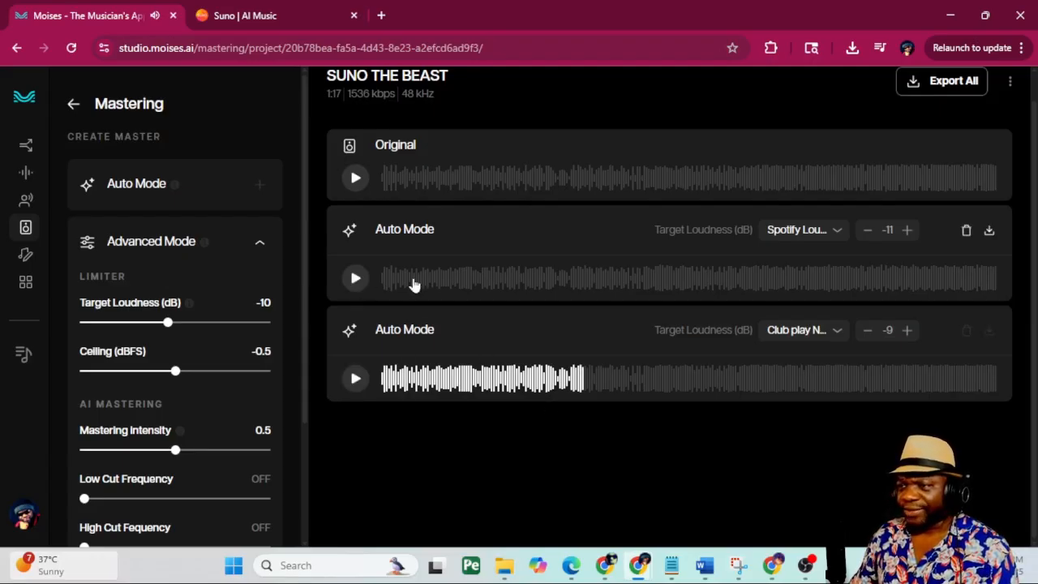
{"action": "left_click", "coordinate": [571, 288]}
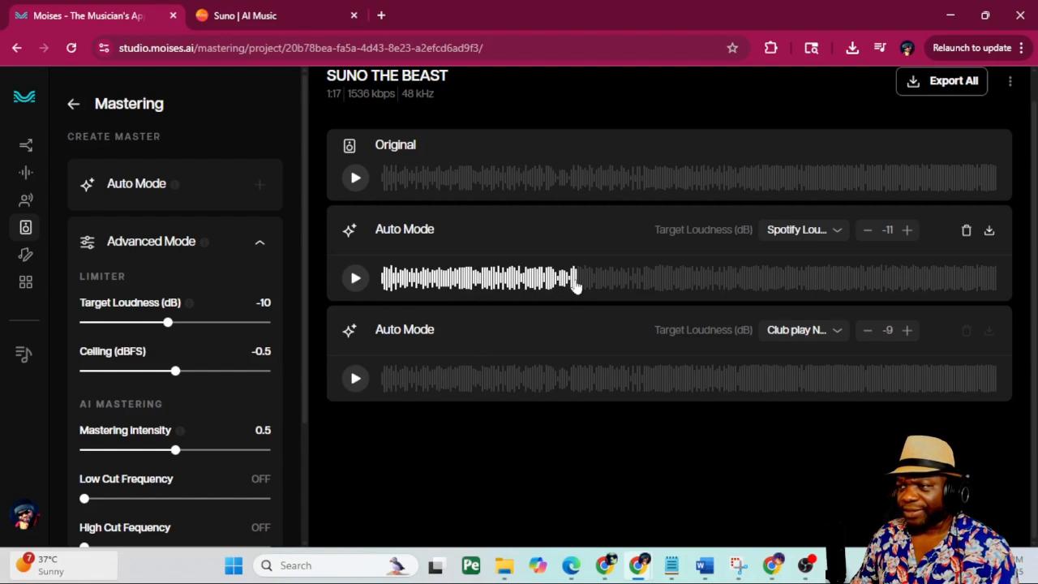
{"action": "left_click", "coordinate": [355, 285]}
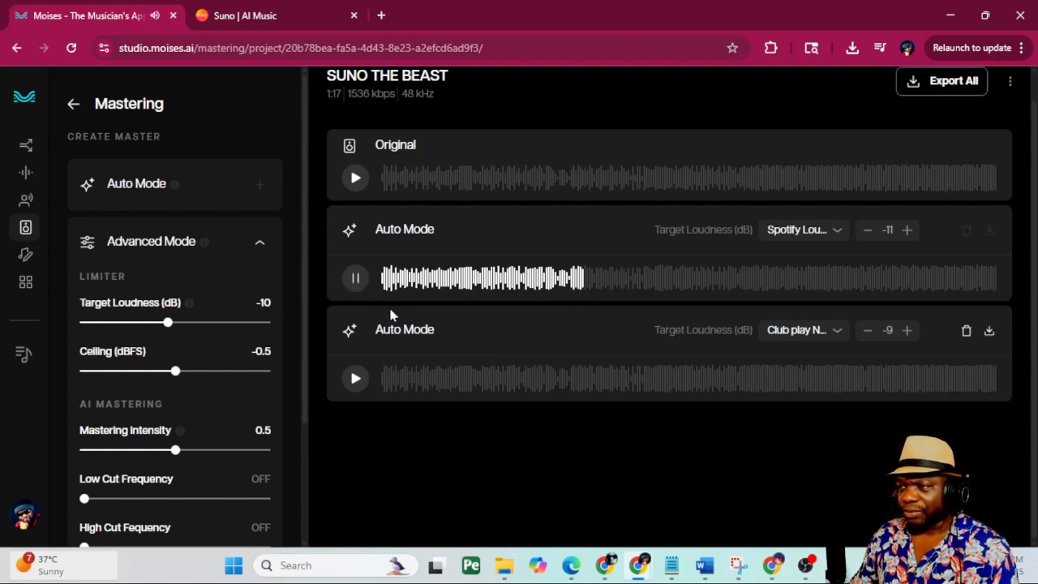
{"action": "left_click", "coordinate": [360, 284]}
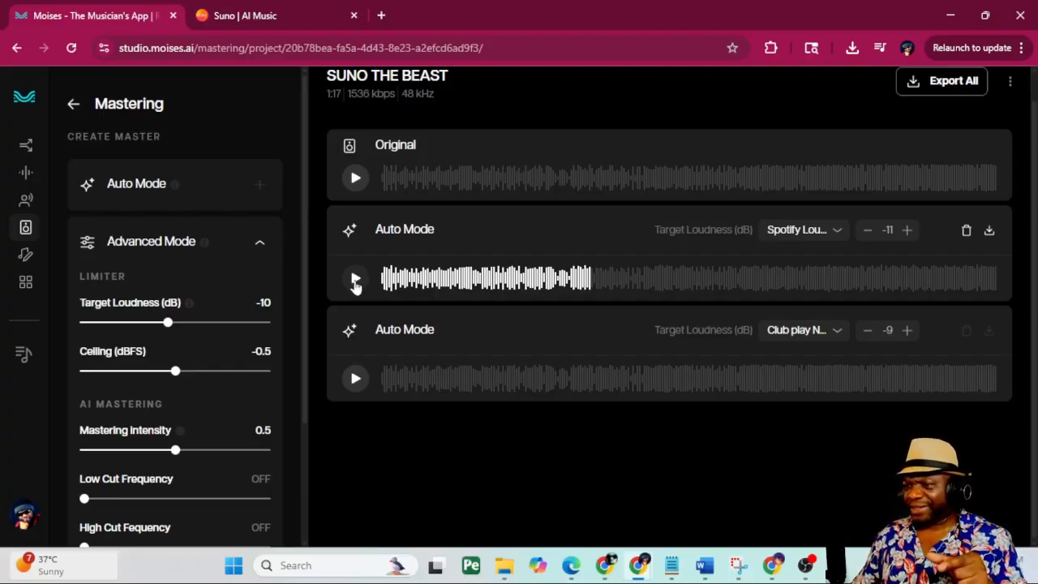
{"action": "left_click", "coordinate": [355, 286]}
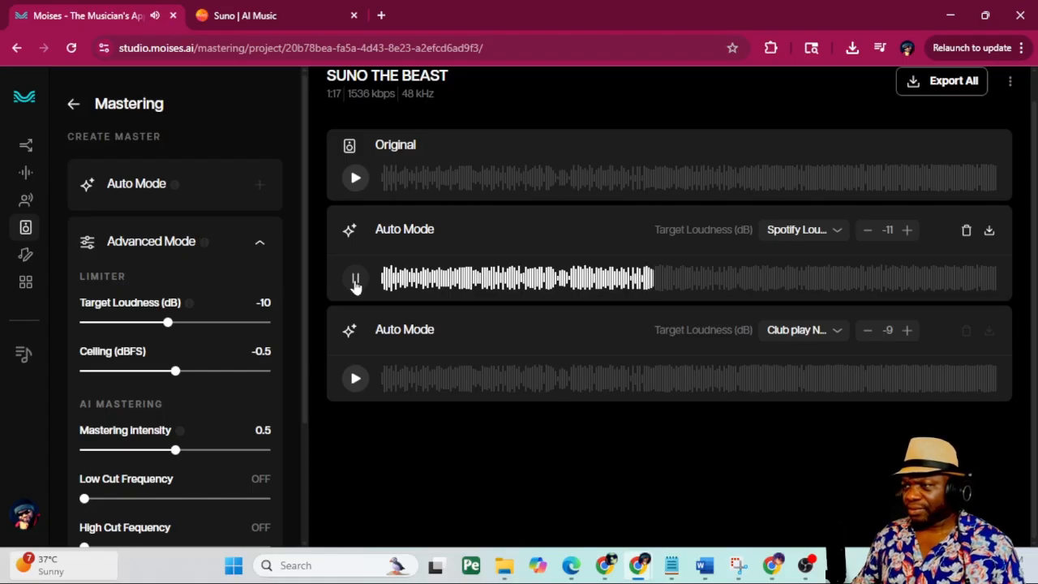
Compare the middle of the song by playing the Club play master and switching to the Spotify Loud master.
{"action": "left_click", "coordinate": [560, 378]}
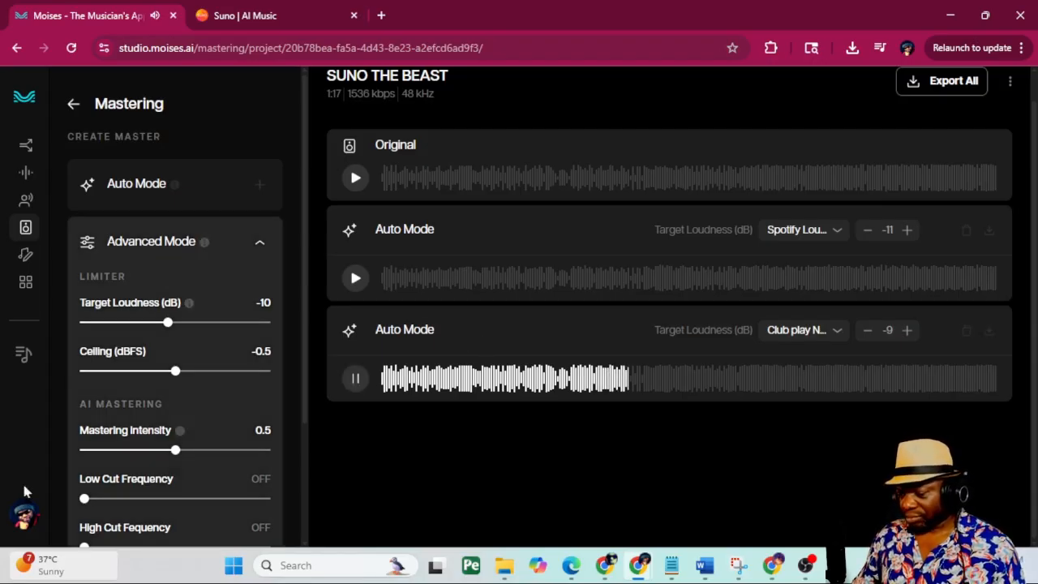
{"action": "key", "text": "alt+Tab"}
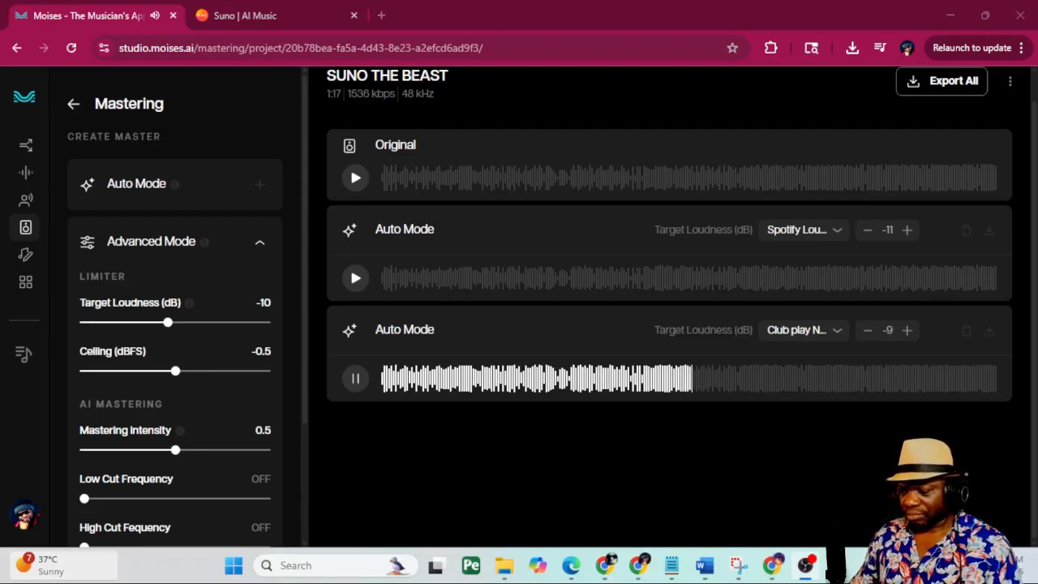
{"action": "left_click", "coordinate": [673, 285]}
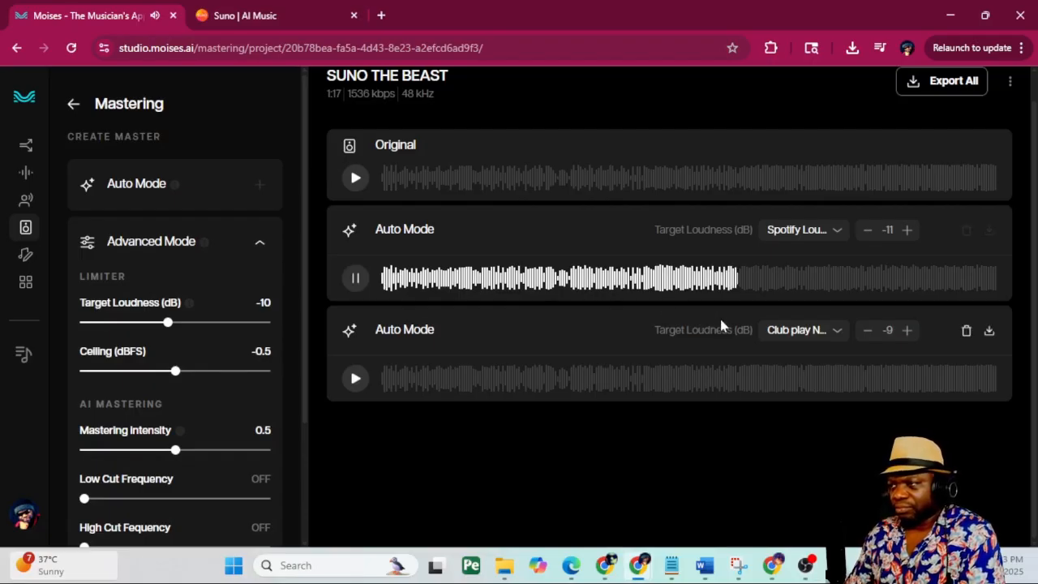
Play the Club play Normal, CD master from just past the song's middle, pause it, and cue the Spotify Loud master near the same point.
{"action": "left_click", "coordinate": [745, 378]}
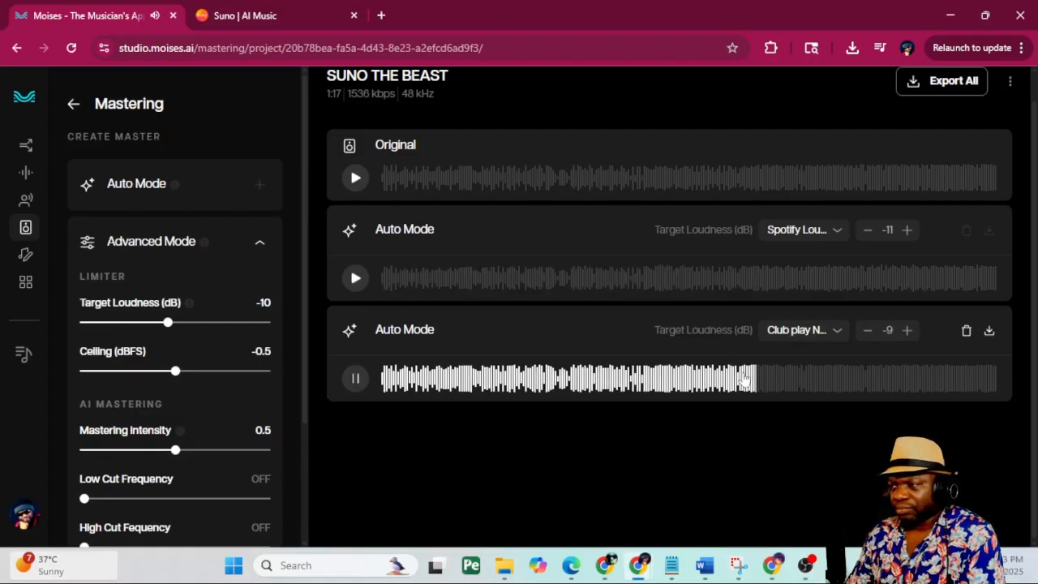
{"action": "left_click", "coordinate": [355, 380]}
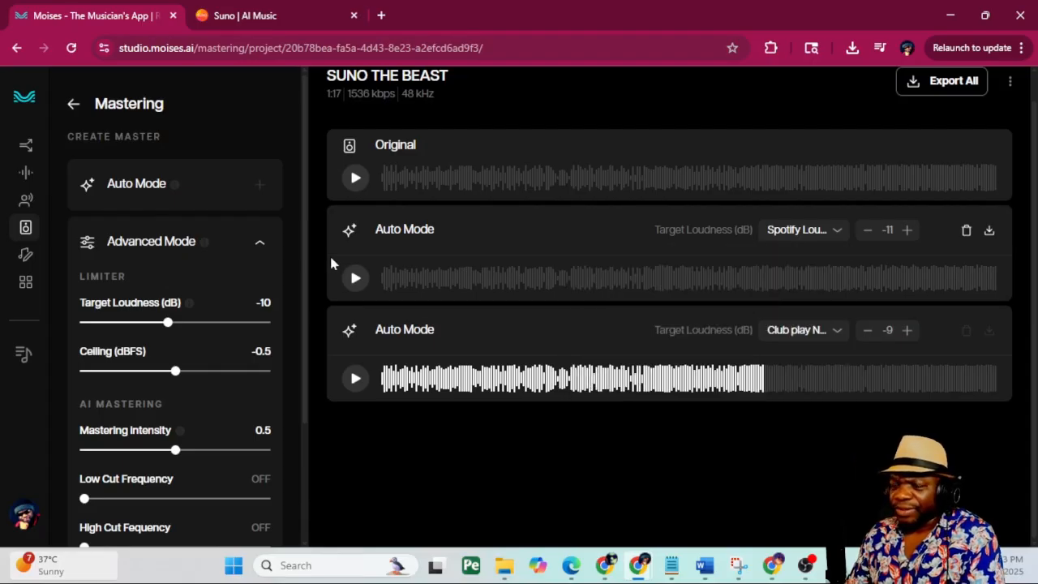
{"action": "left_click", "coordinate": [759, 283]}
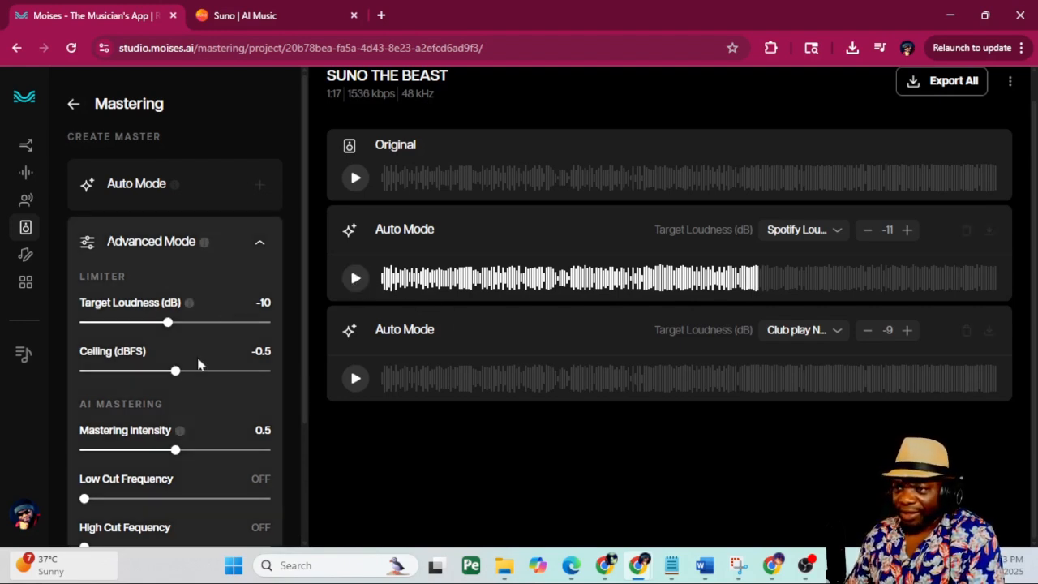
{"action": "scroll", "coordinate": [191, 369], "scroll_direction": "down", "scroll_amount": 3}
{"action": "scroll", "coordinate": [185, 377], "scroll_direction": "up", "scroll_amount": 3}
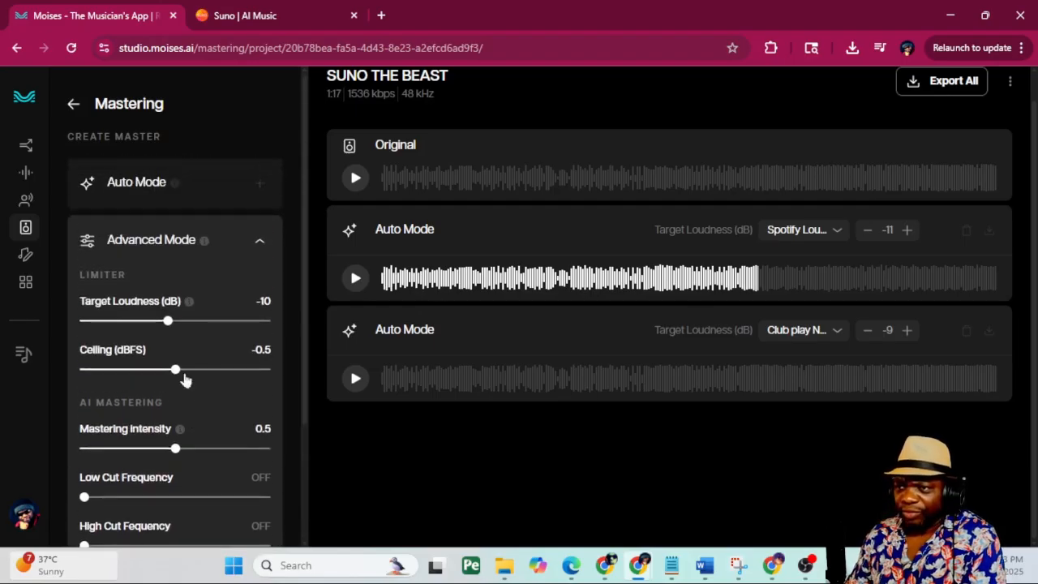
{"action": "scroll", "coordinate": [181, 268], "scroll_direction": "down", "scroll_amount": 2}
{"action": "scroll", "coordinate": [181, 261], "scroll_direction": "up", "scroll_amount": 2}
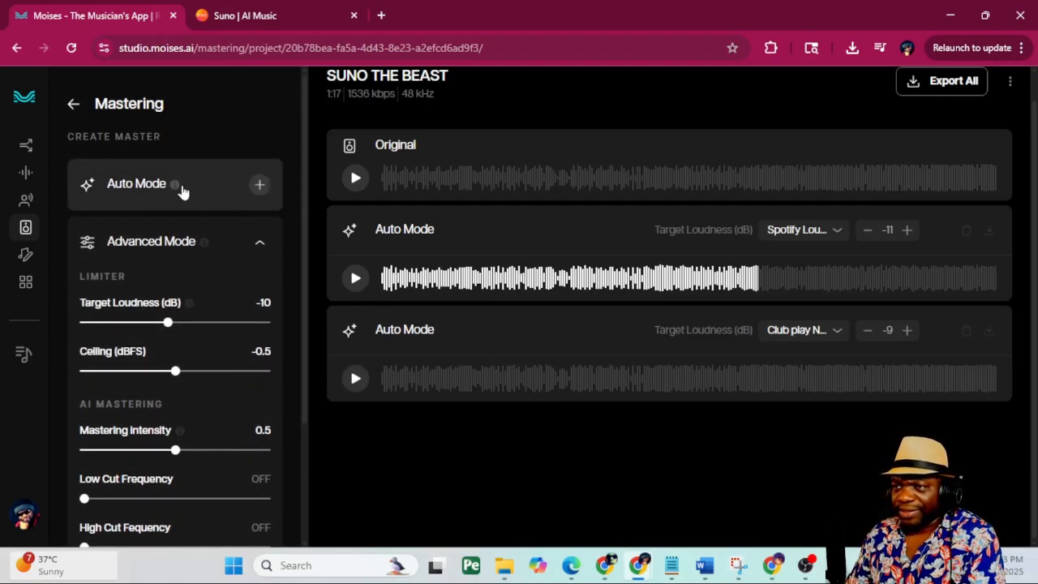
{"action": "mouse_move", "coordinate": [173, 187]}
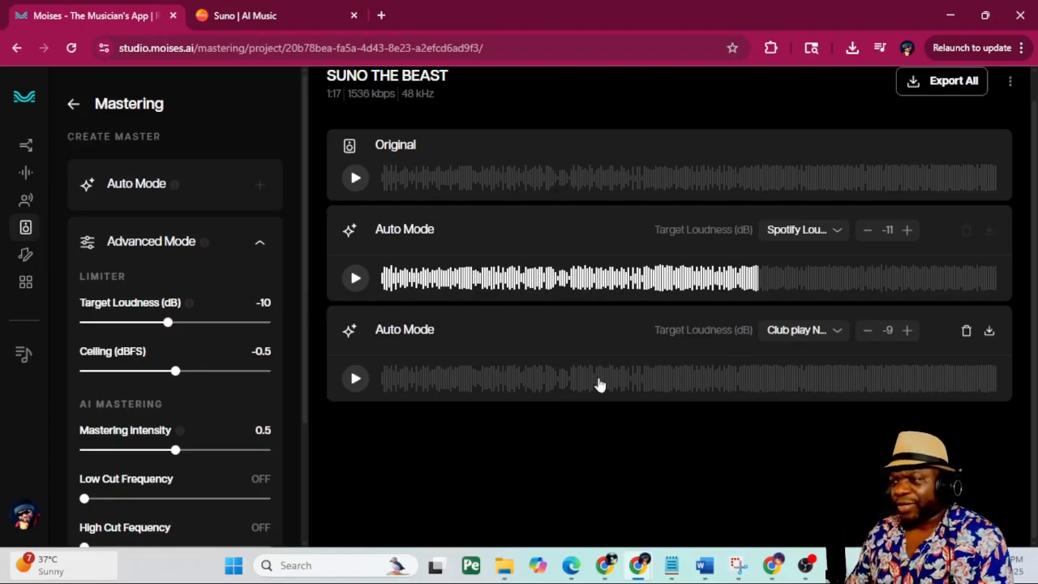
Cue the Club play master just past the song's middle and review the target loudness presets available for both masters.
{"action": "left_click", "coordinate": [745, 380]}
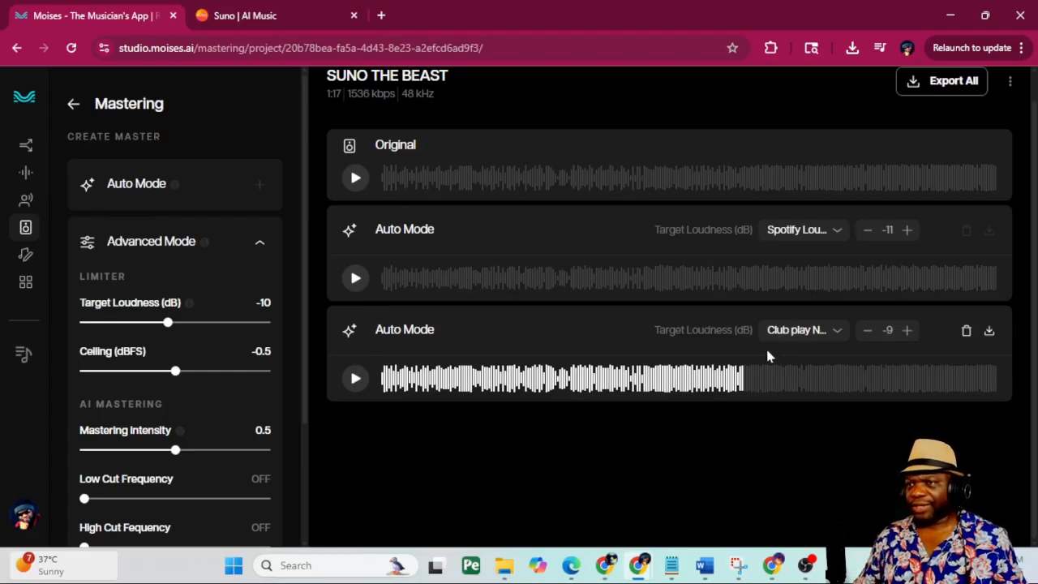
{"action": "left_click", "coordinate": [825, 240]}
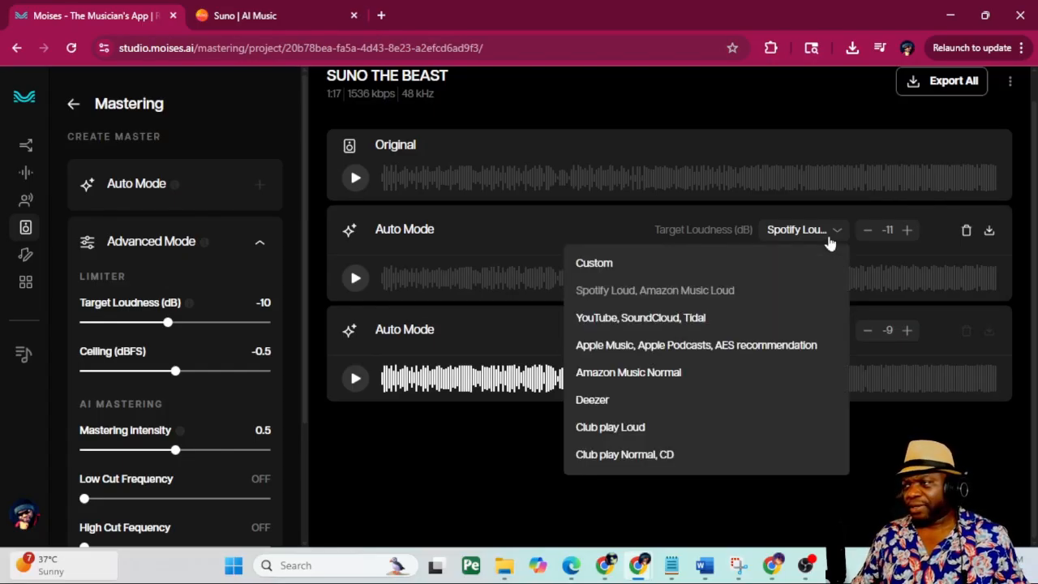
{"action": "left_click", "coordinate": [593, 230]}
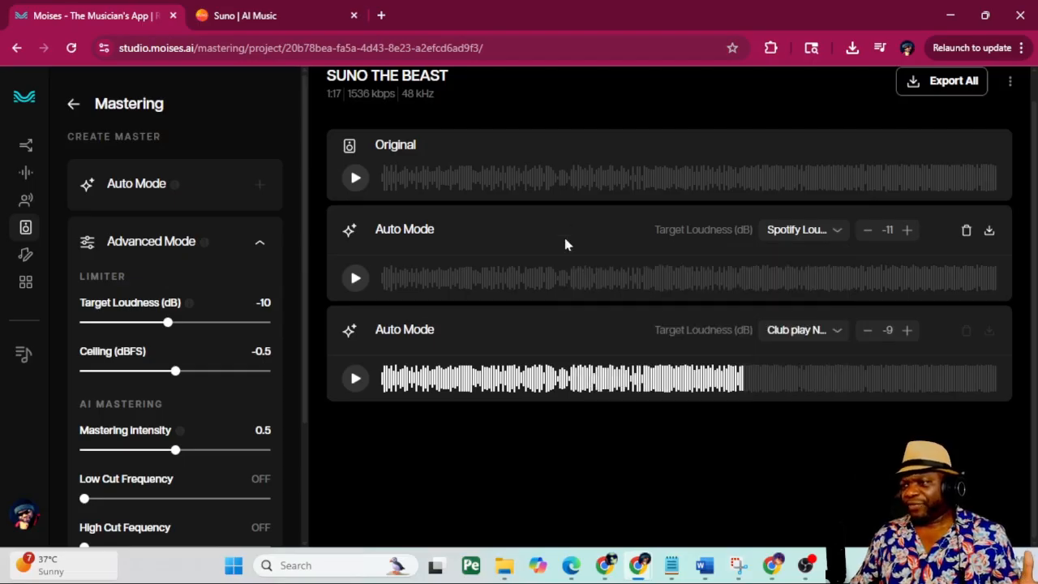
{"action": "left_click", "coordinate": [800, 335]}
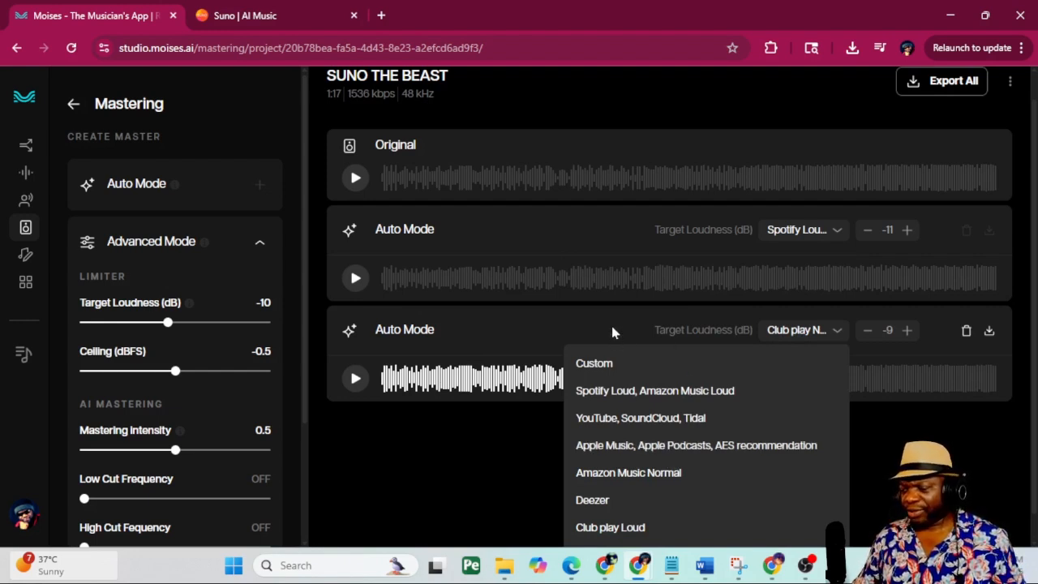
{"action": "left_click", "coordinate": [612, 326]}
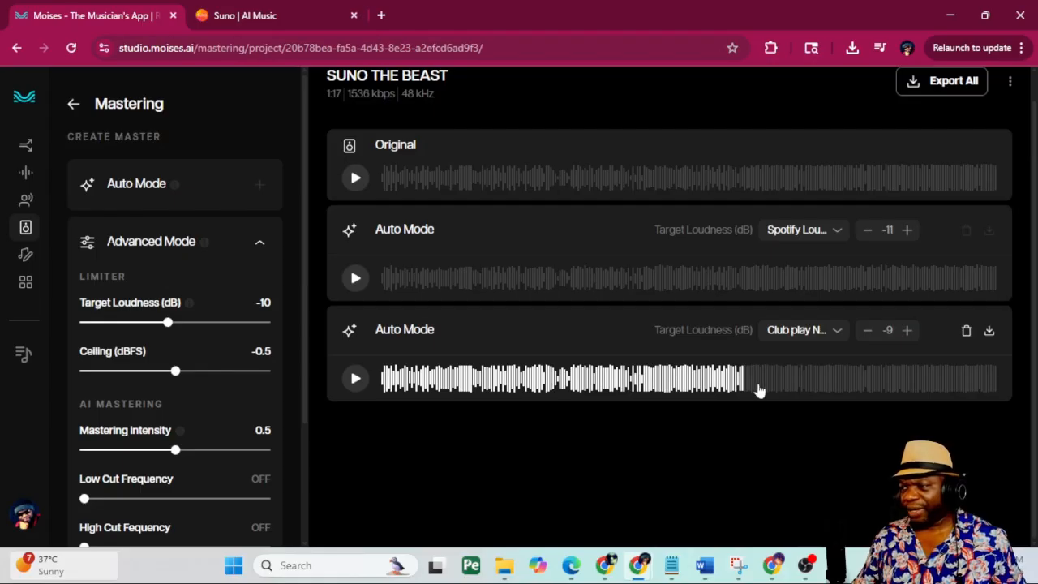
{"action": "left_click", "coordinate": [799, 344]}
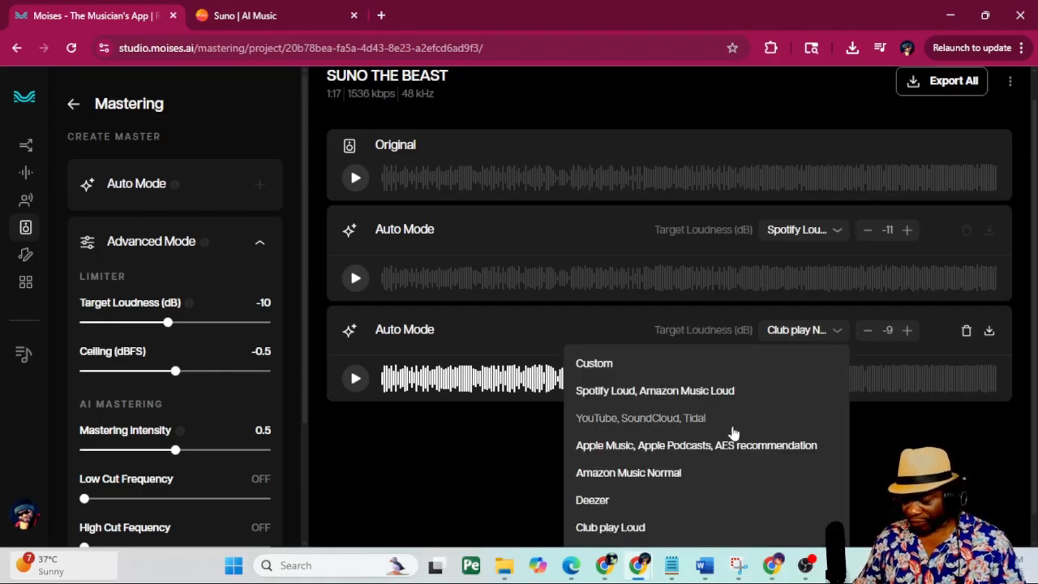